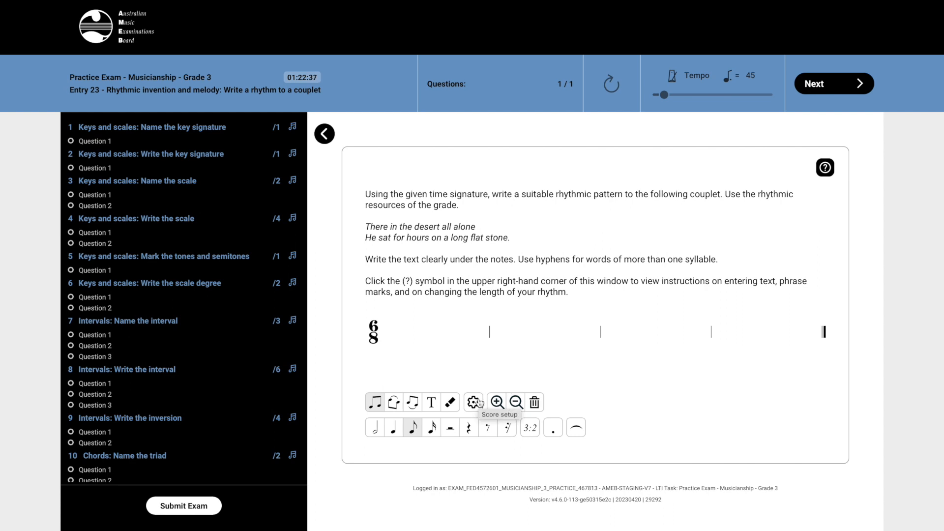
Step: Open the score setup and try raising and lowering the number of bars
left_click(475, 403)
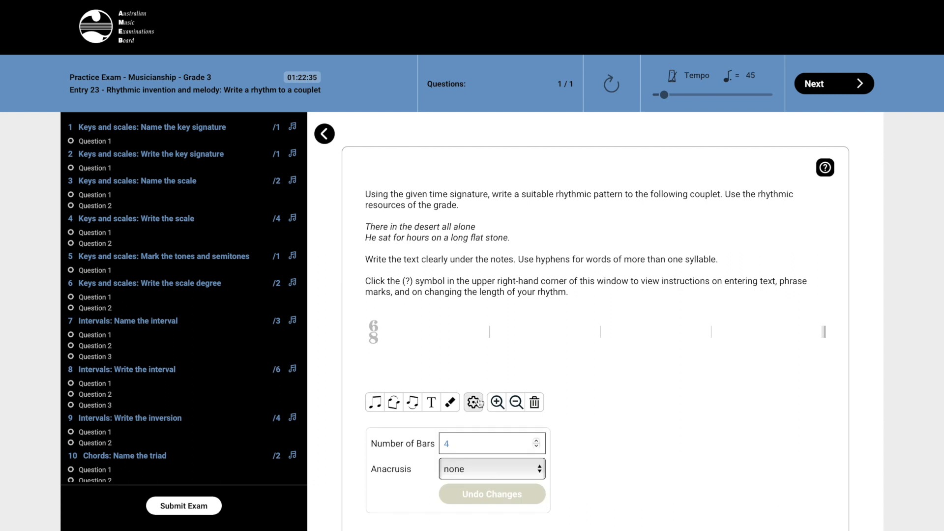
left_click(477, 449)
left_click(536, 441)
left_click(537, 441)
left_click(537, 447)
left_click(537, 446)
Step: Try setting the rhythm's anacrusis to a quaver
left_click(519, 468)
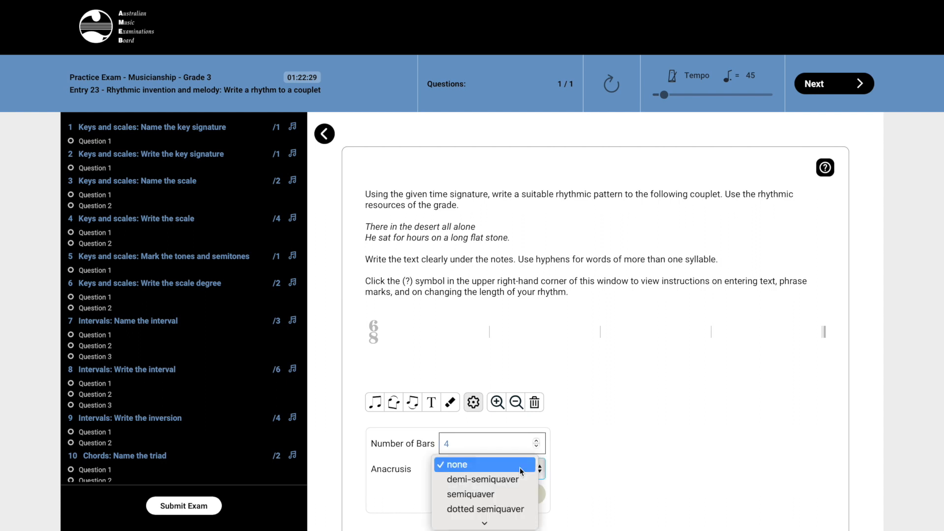
scroll(512, 492, "down", 3)
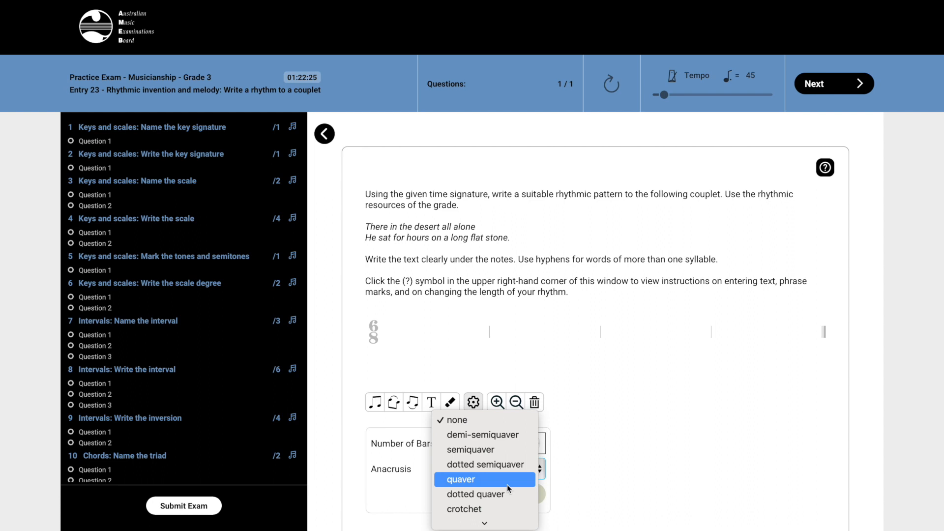
left_click(507, 485)
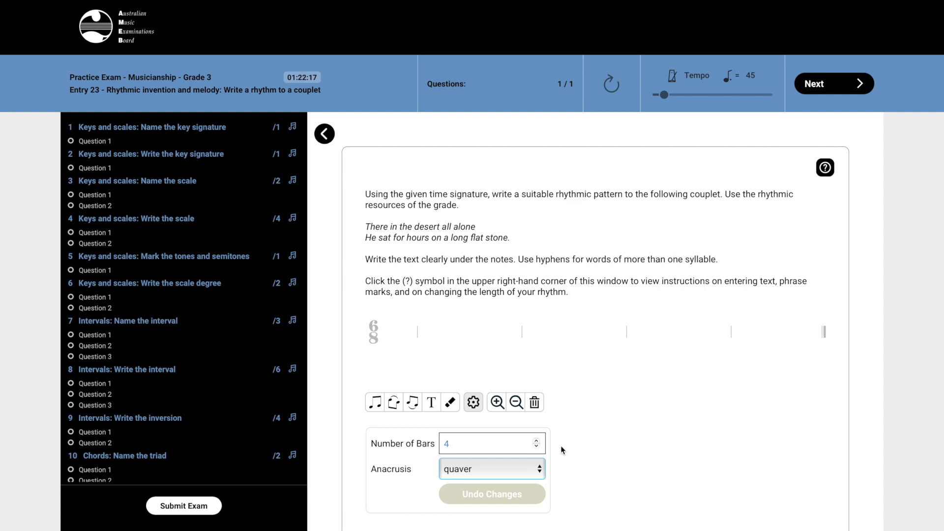
Step: Reset the anacrusis to none and return to note entry
left_click(509, 469)
left_click(503, 406)
left_click(376, 403)
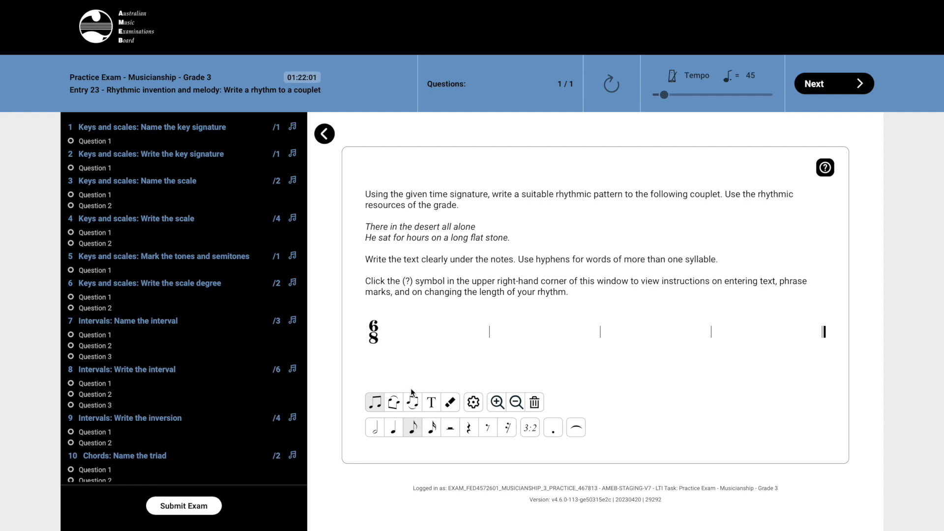
Step: Fill the first 6/8 bar with three quavers, a crotchet and a final quaver
left_click(409, 333)
left_click(416, 338)
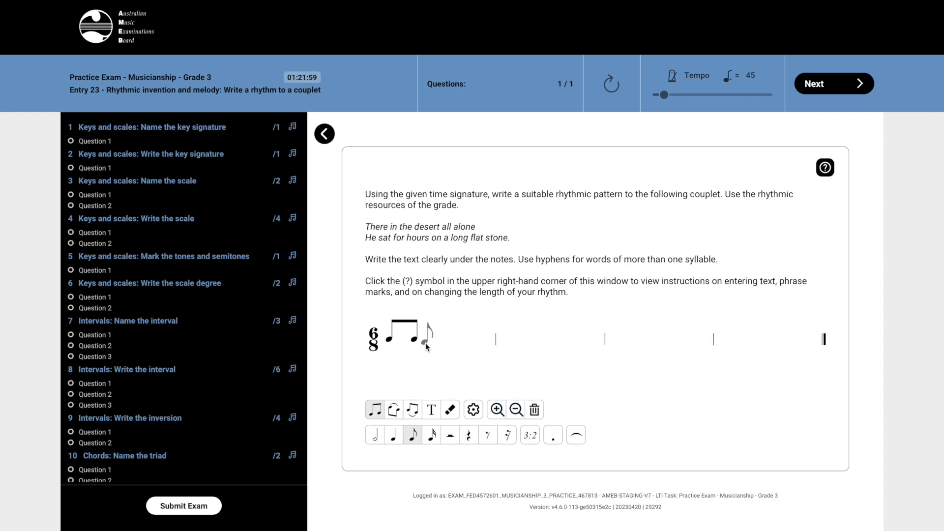
left_click(429, 339)
left_click(403, 438)
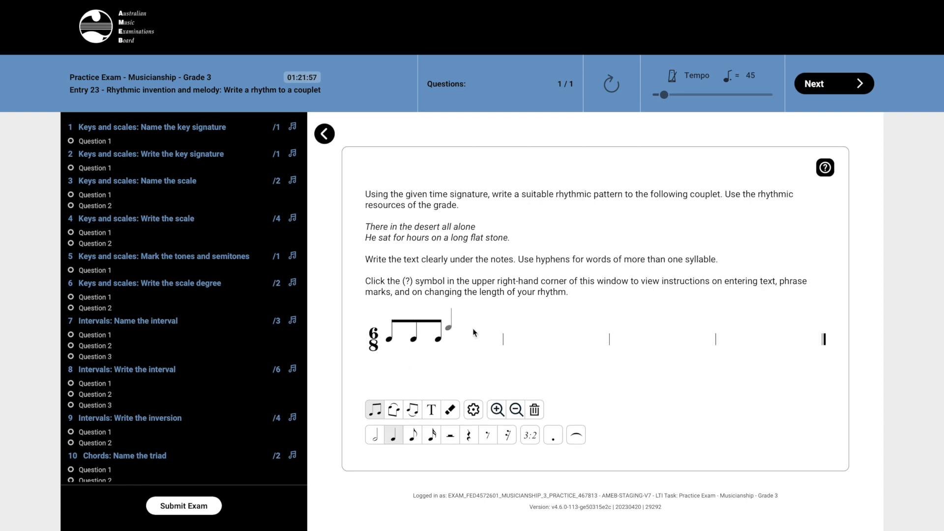
left_click(471, 340)
left_click(501, 341)
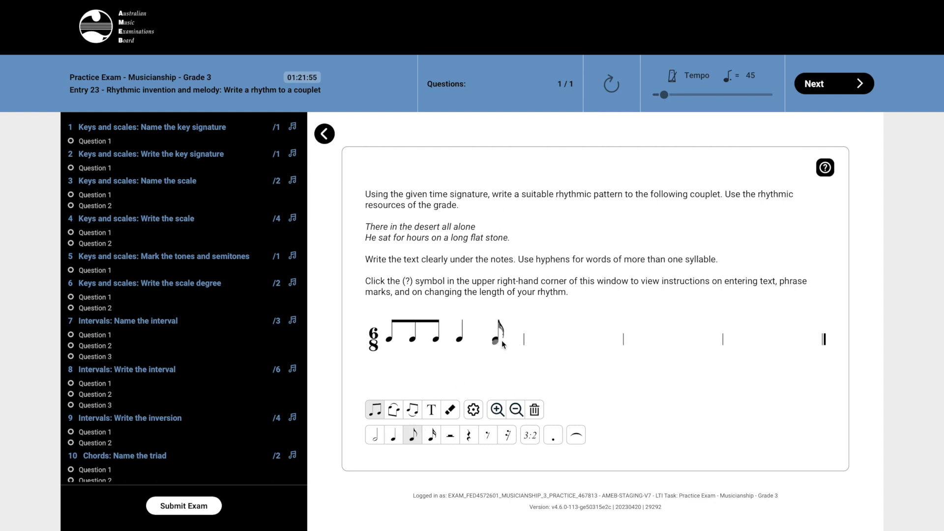
Step: Enter the lyrics "There", "in" and "the" under the first three quavers of the rhythm
left_click(437, 411)
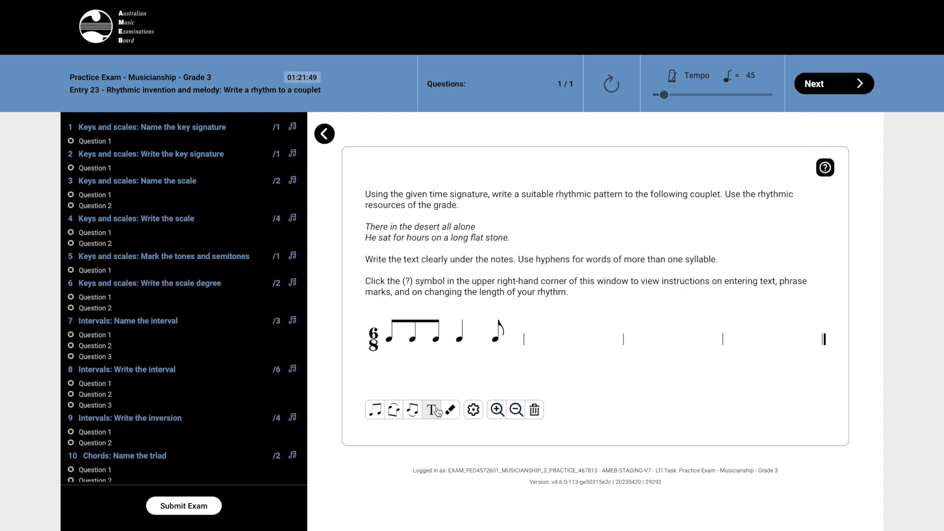
left_click(390, 356)
type("There")
key("Return")
left_click(415, 371)
type("in")
left_click(455, 374)
type("the")
Step: Enter the word desert as "des-" under the crotchet and "ert" under the last quaver
left_click(489, 372)
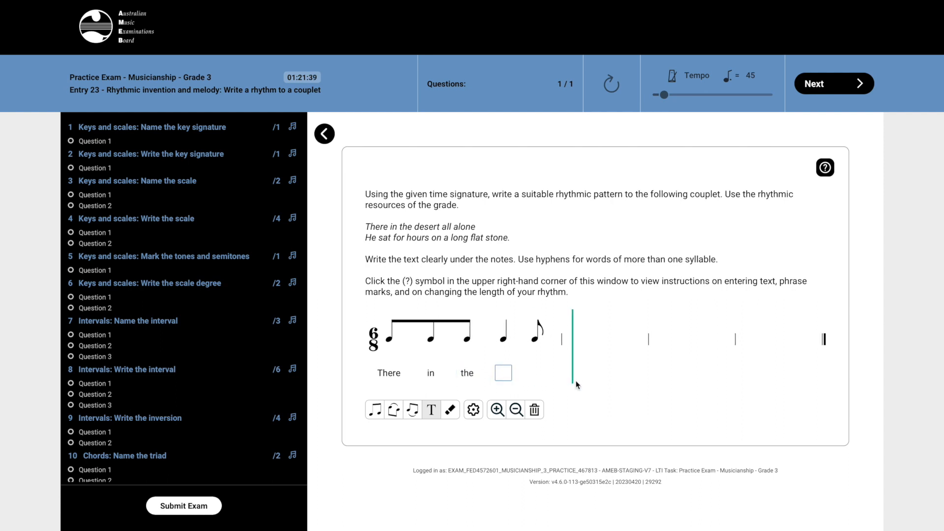
type("desert")
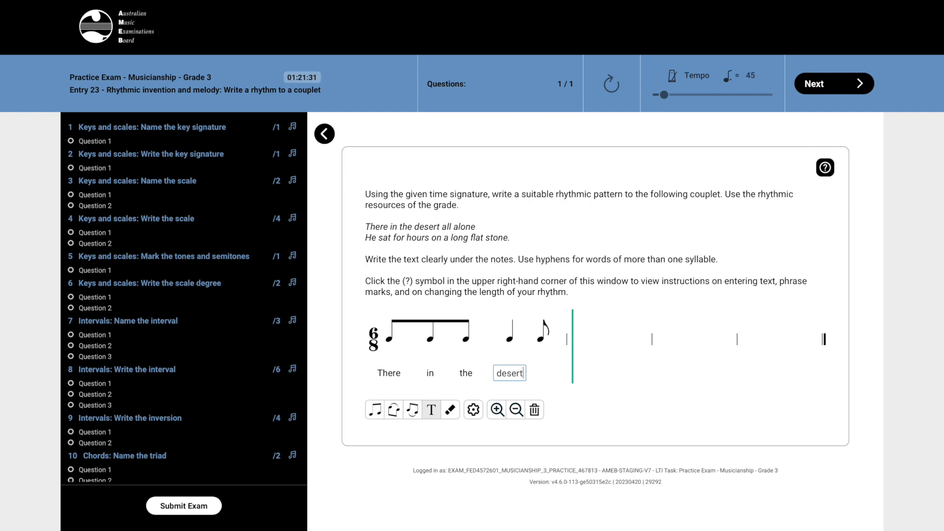
key("BackSpace")
key("BackSpace")
key("BackSpace")
left_click(534, 380)
type("ert")
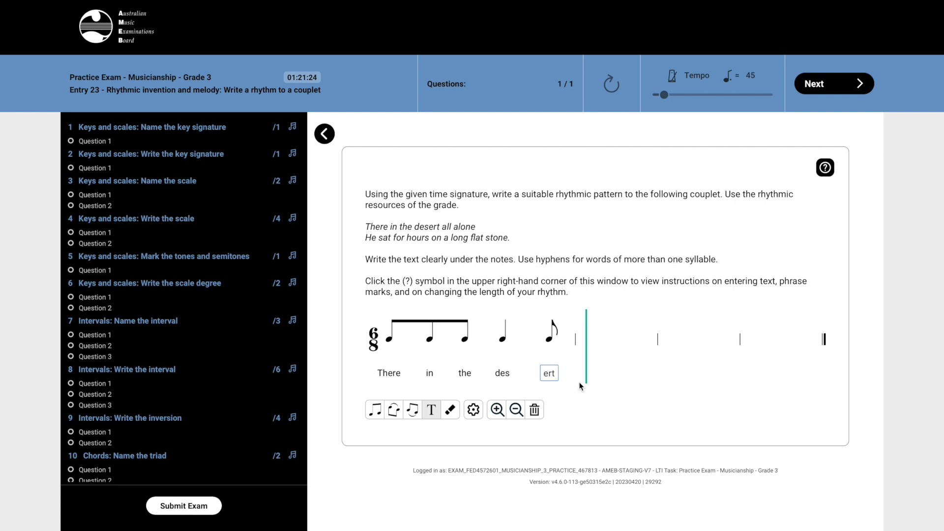
left_click(511, 374)
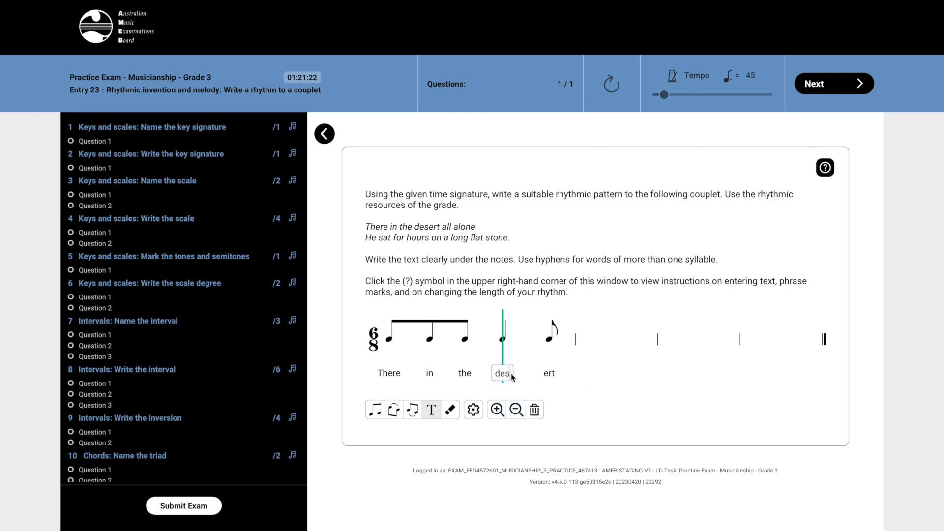
type("-")
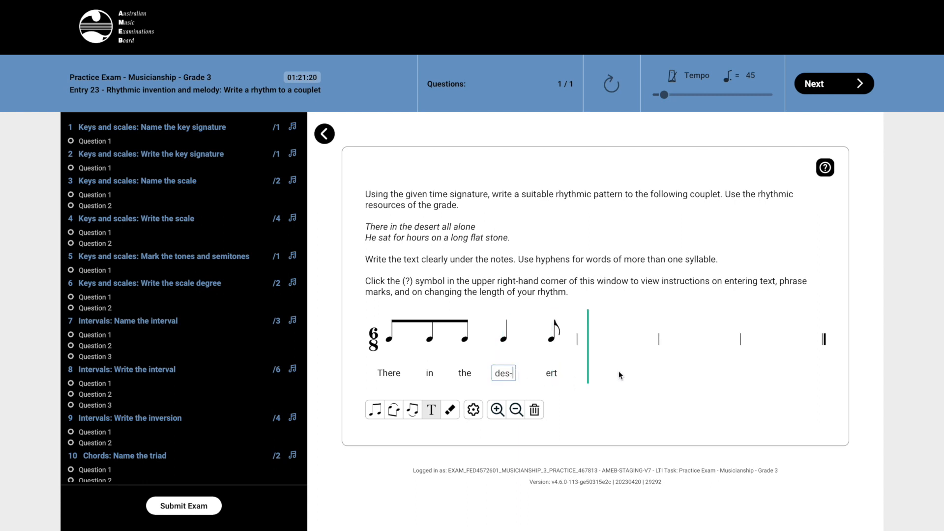
left_click(619, 371)
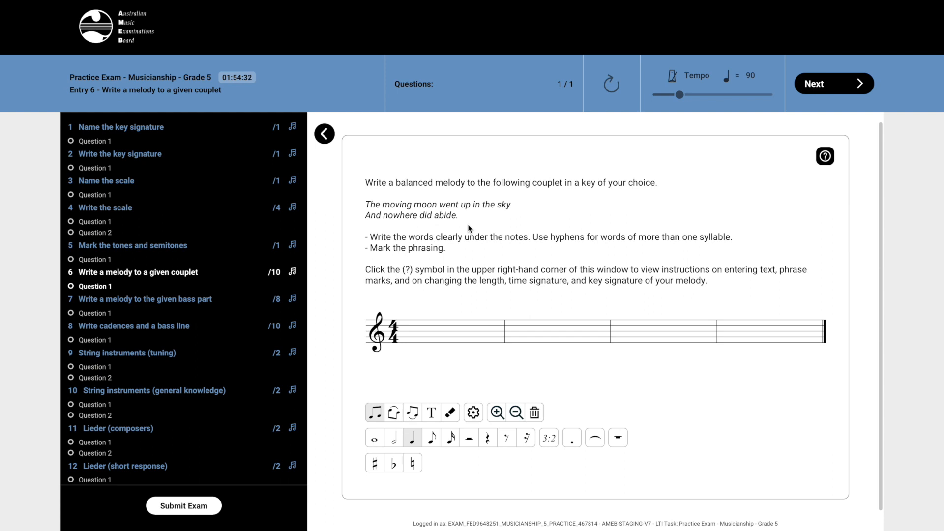
Step: Set the anacrusis of the couplet melody to a quaver in the score setup
left_click(474, 414)
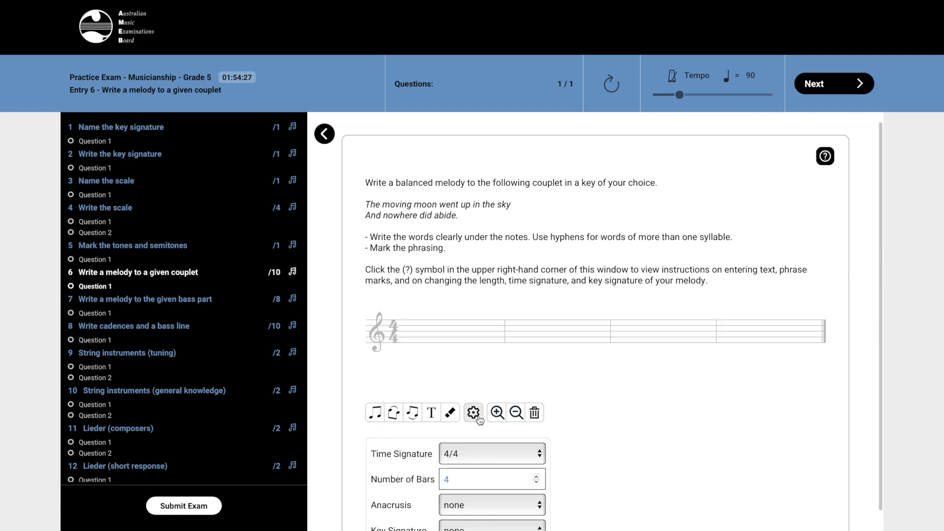
scroll(585, 433, "down", 1)
scroll(586, 433, "down", 1)
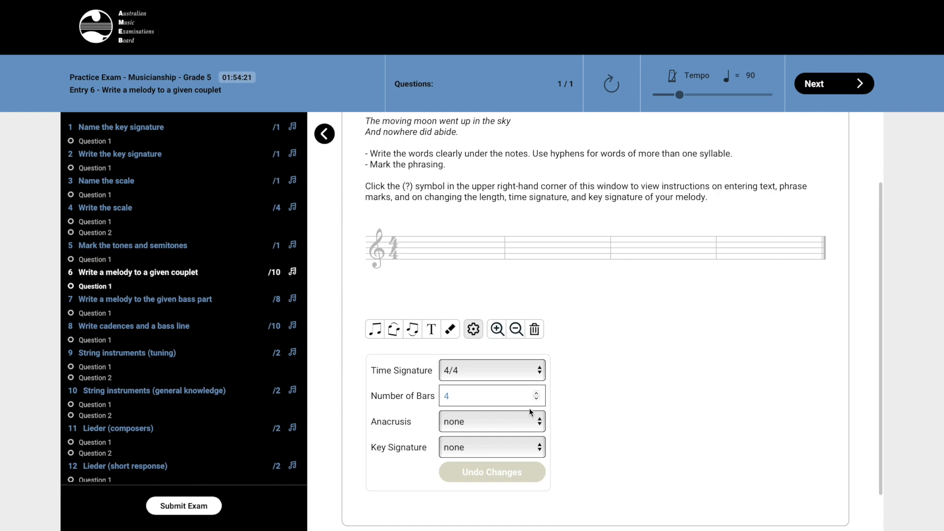
left_click(523, 423)
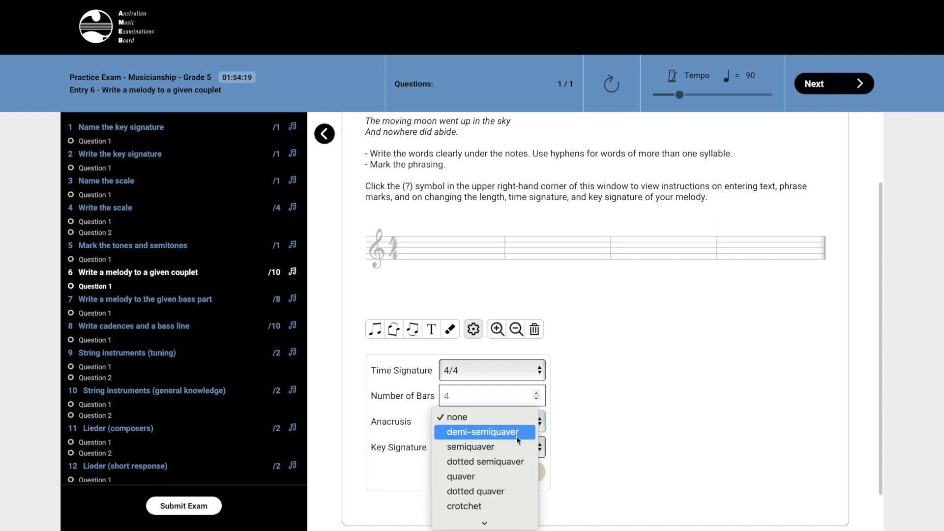
left_click(510, 433)
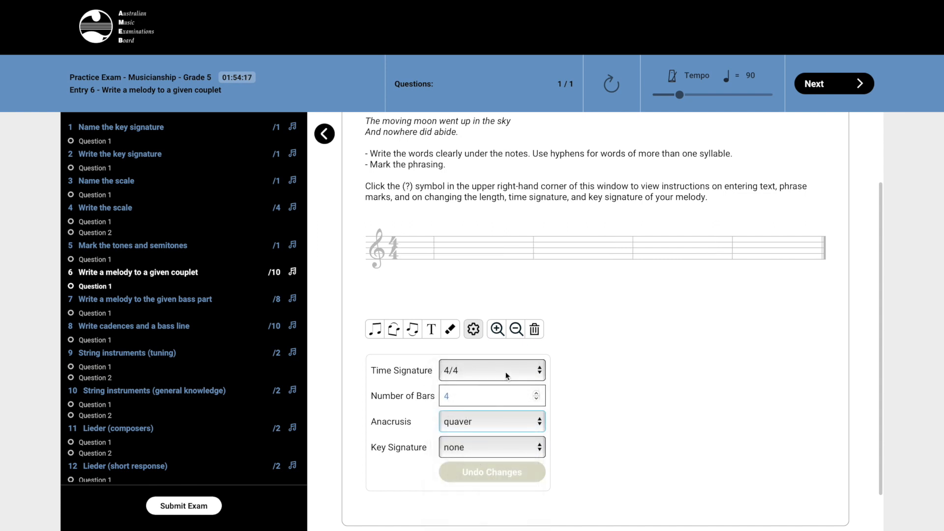
Step: Set the melody's time signature to 6/8 and its key signature to 2 flats
left_click(506, 376)
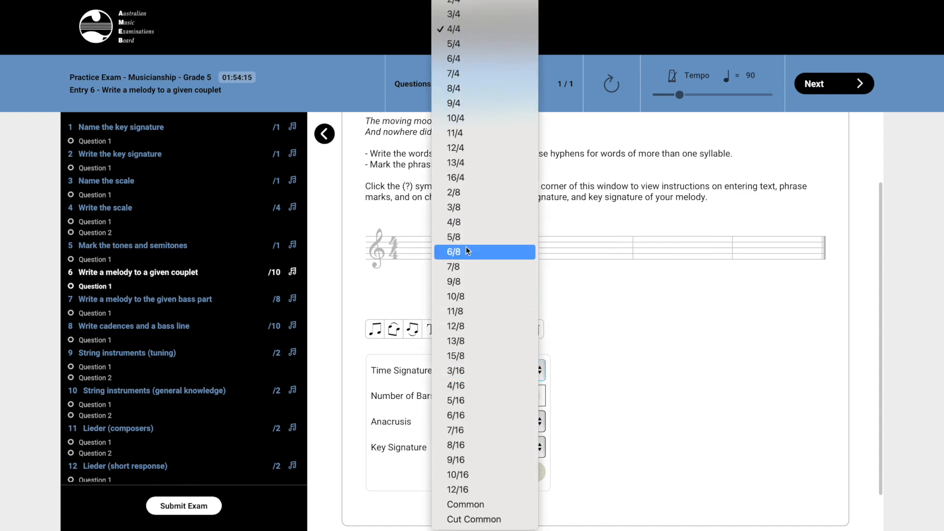
left_click(465, 250)
left_click(482, 451)
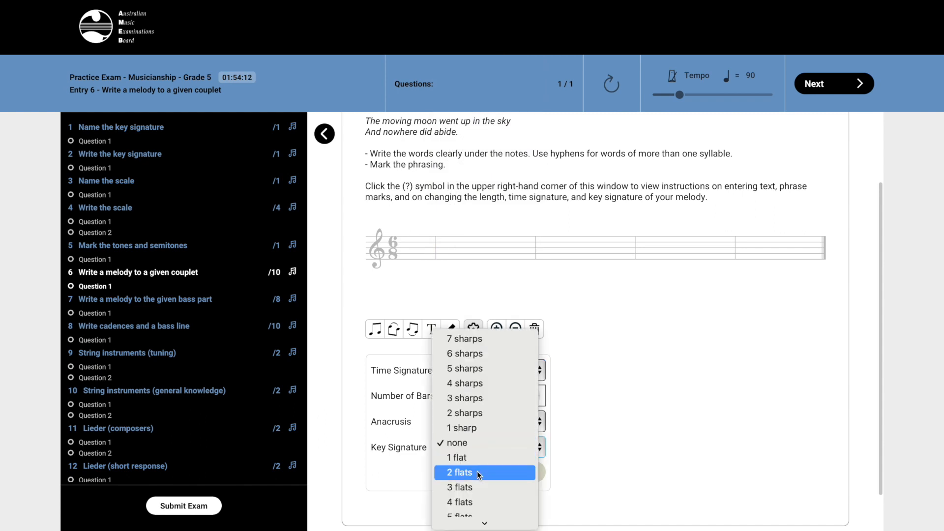
left_click(477, 471)
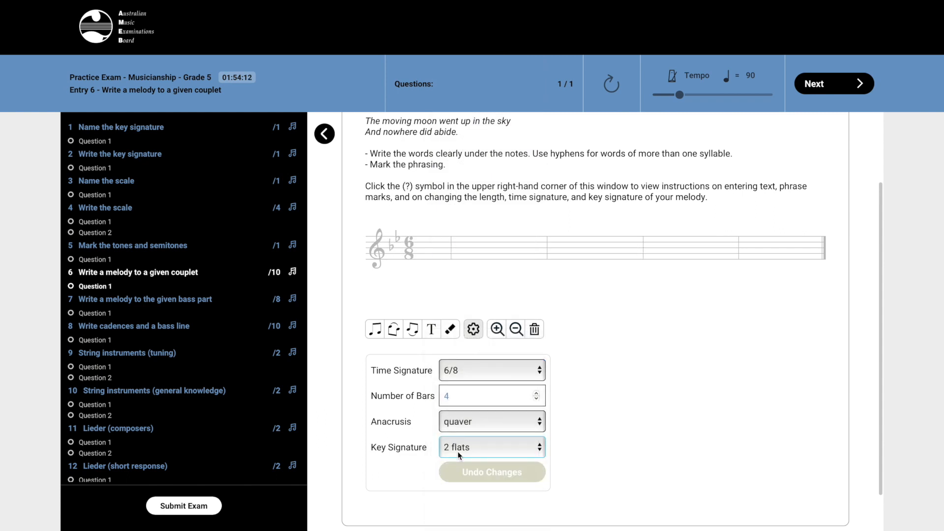
Step: Return to note entry and place a quaver D below the staff as the anacrusis
left_click(376, 332)
scroll(411, 329, "up", 1)
left_click(432, 405)
left_click(430, 312)
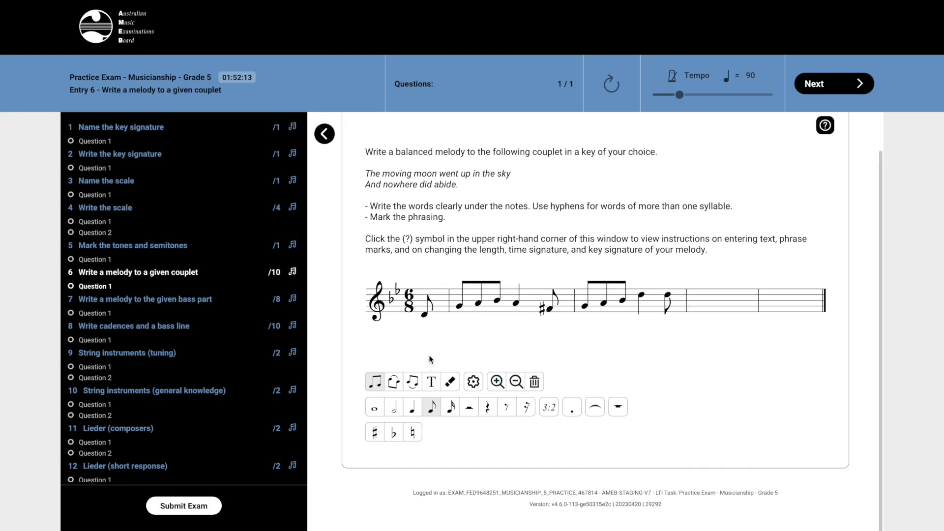
Step: Enter the lyrics "The", "mov-", "ing" and "moon" under the anacrusis and the first full bar's notes
left_click(432, 382)
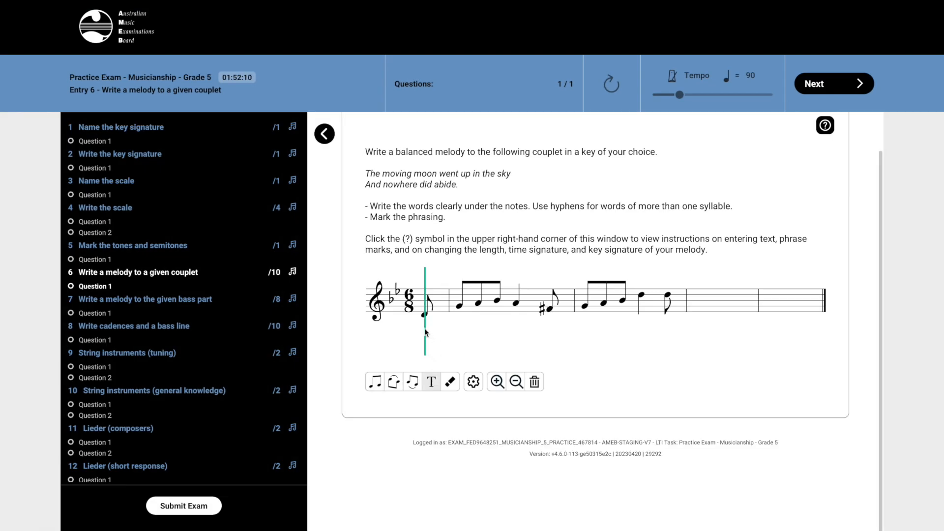
left_click(426, 329)
type("The")
left_click(460, 340)
type("mov")
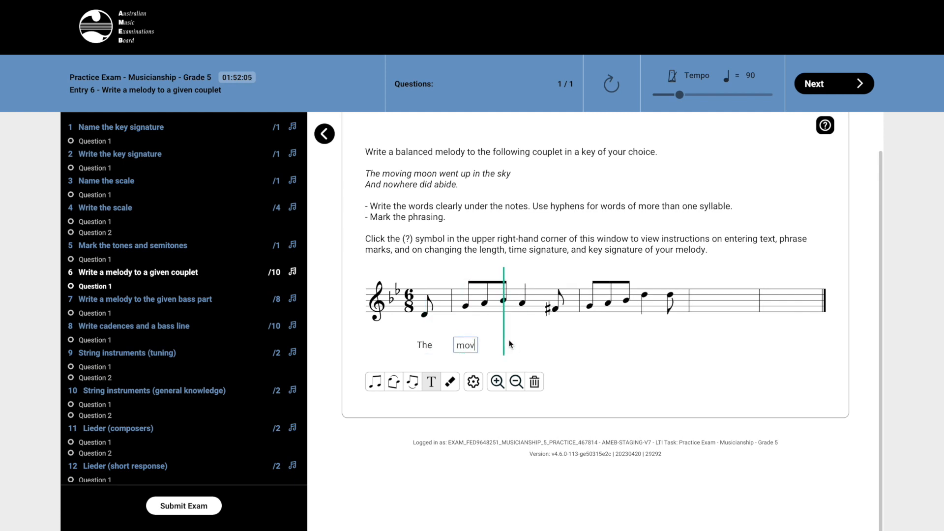
type("- in")
type("g")
left_click(529, 344)
type("moon")
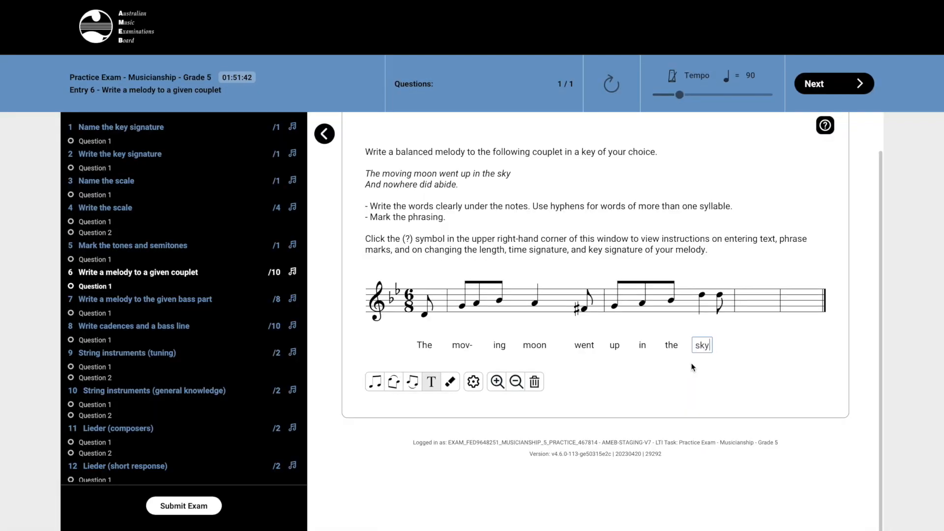
Step: Draw a phrase mark above the staff from the anacrusis note to the crotchet over "sky"
left_click(393, 392)
left_click(393, 392)
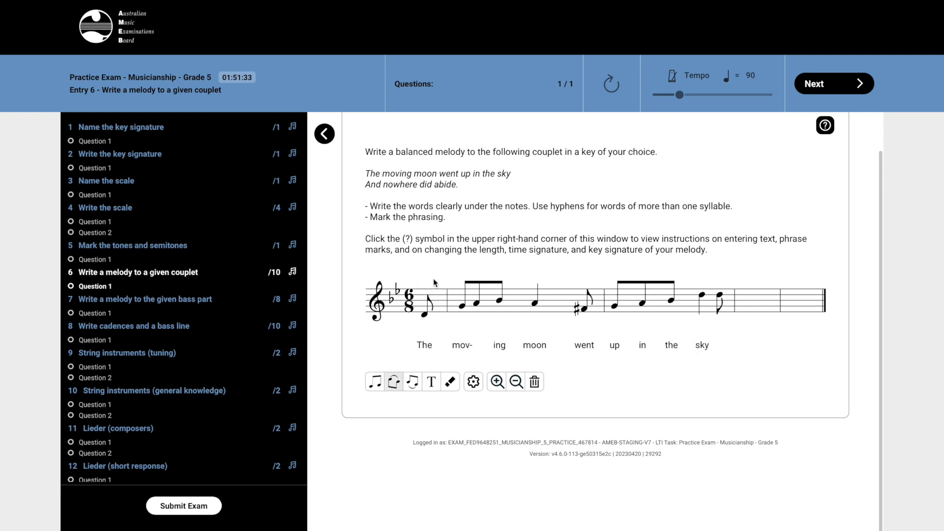
left_click(697, 281)
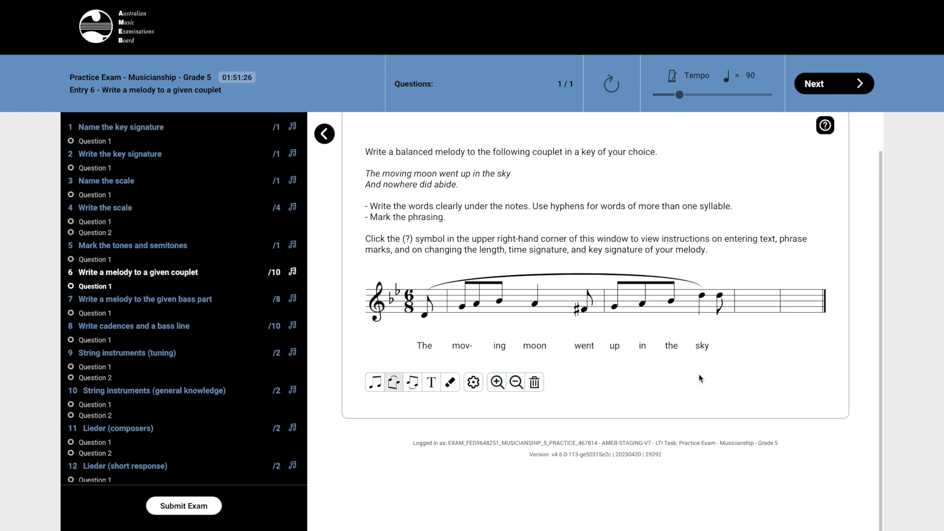
Step: Erase the quaver after the "sky" crotchet and add a slur beneath the two quavers sung to "mov-"
left_click(450, 382)
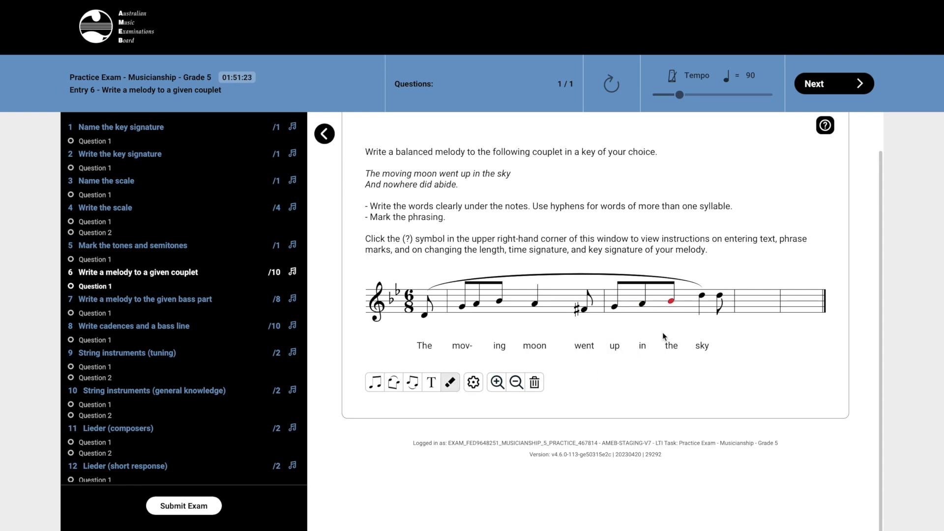
left_click(719, 296)
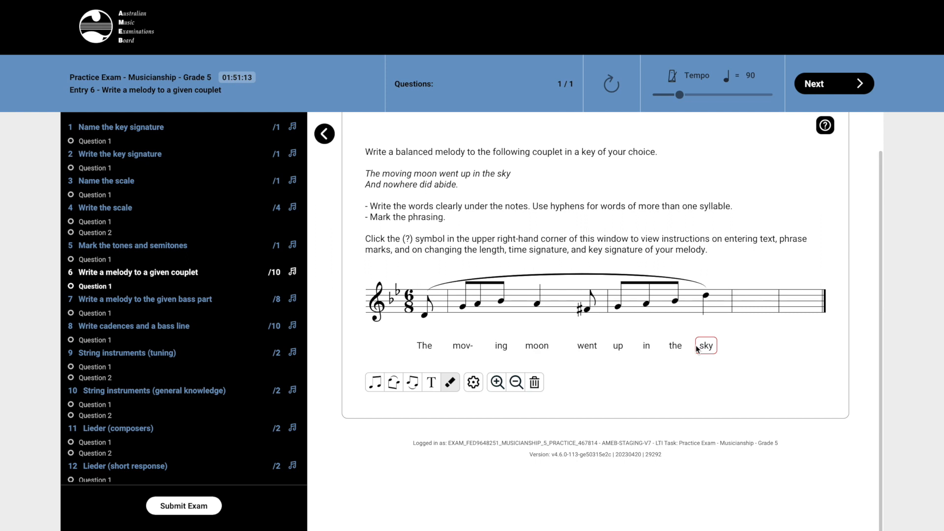
left_click(417, 390)
left_click(475, 319)
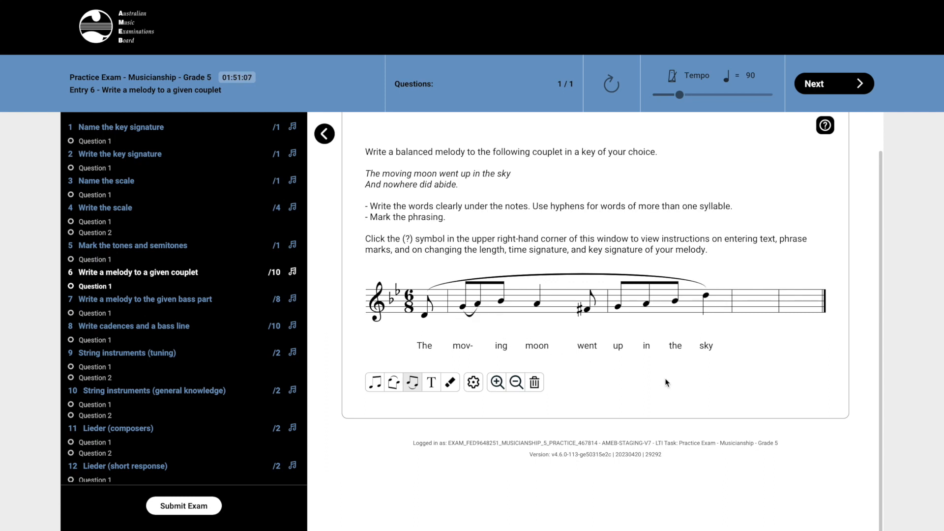